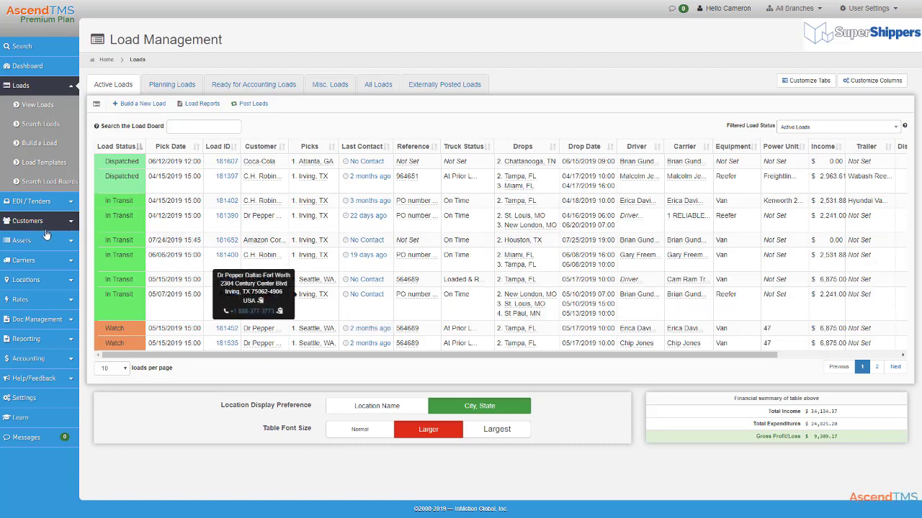
Expand the Carriers section in the left sidebar
left_click(32, 260)
Open the ALL SEASONS EXPRESS, LLC carrier record and send an AscendPortal invite to the carrier's e-mail
left_click(42, 278)
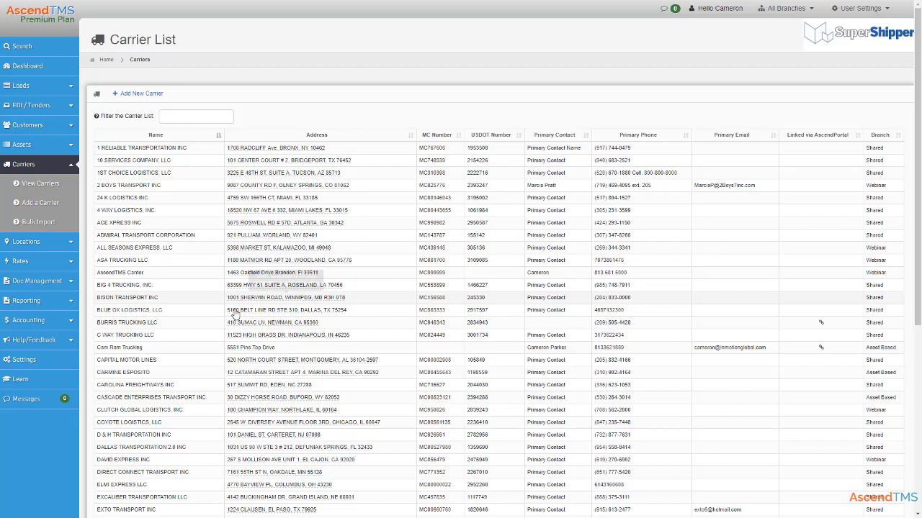
left_click(337, 350)
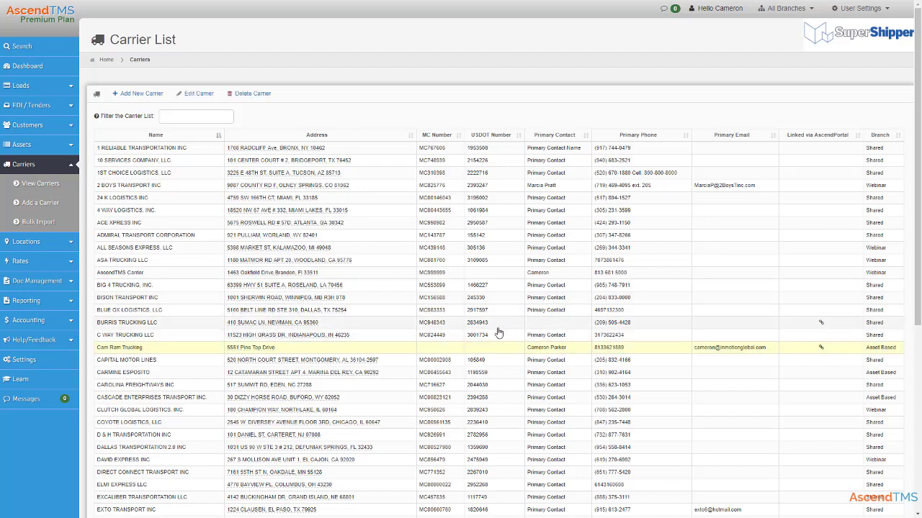
double_click(386, 350)
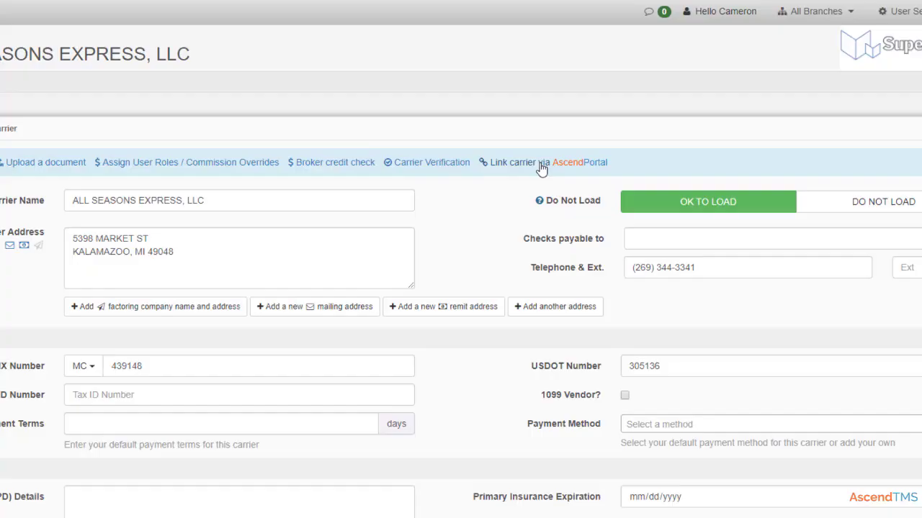
left_click(542, 166)
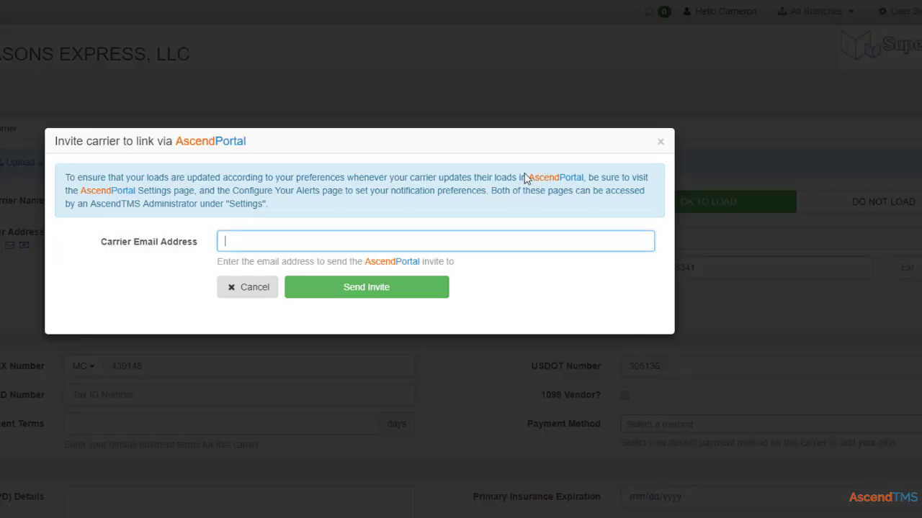
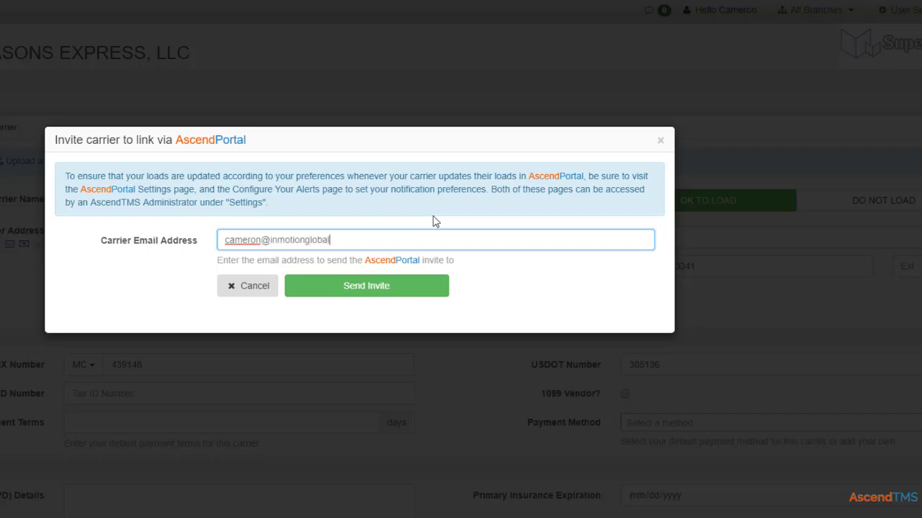
left_click(378, 290)
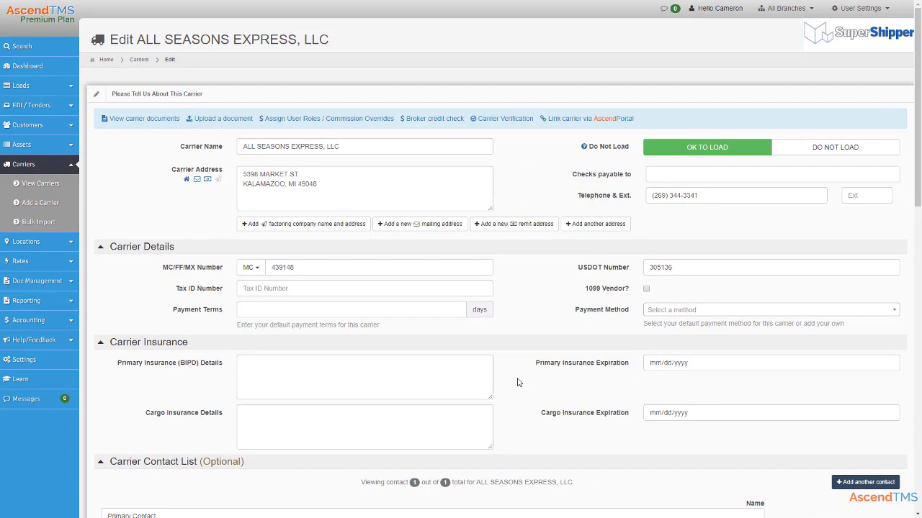
Go to Settings > Configure your alerts and start a new alert
left_click(38, 360)
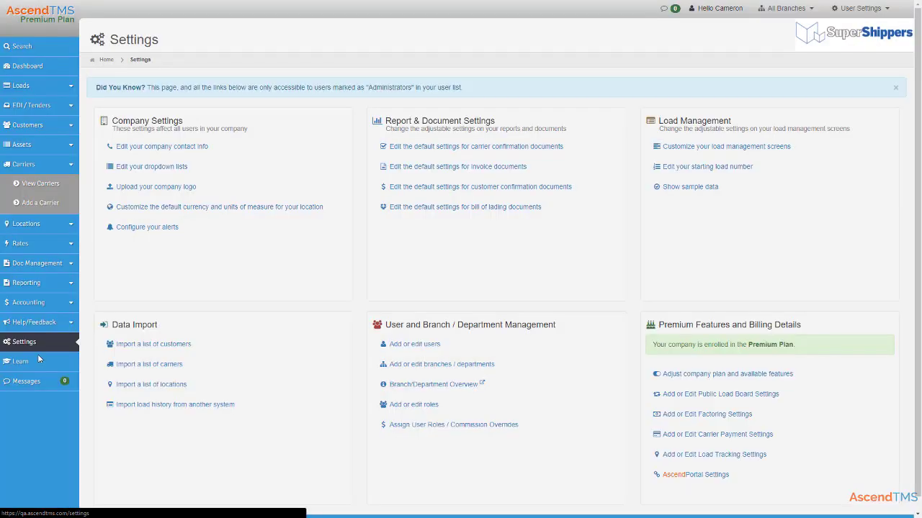
left_click(155, 229)
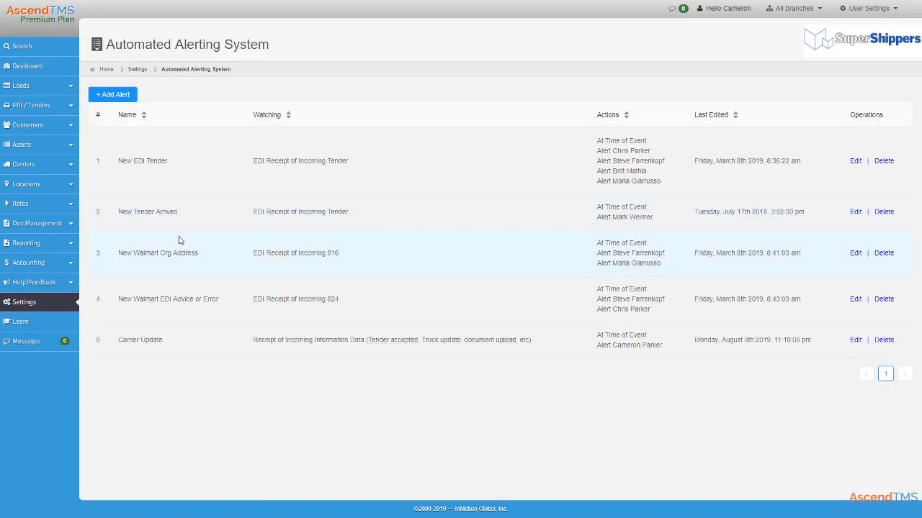
left_click(118, 97)
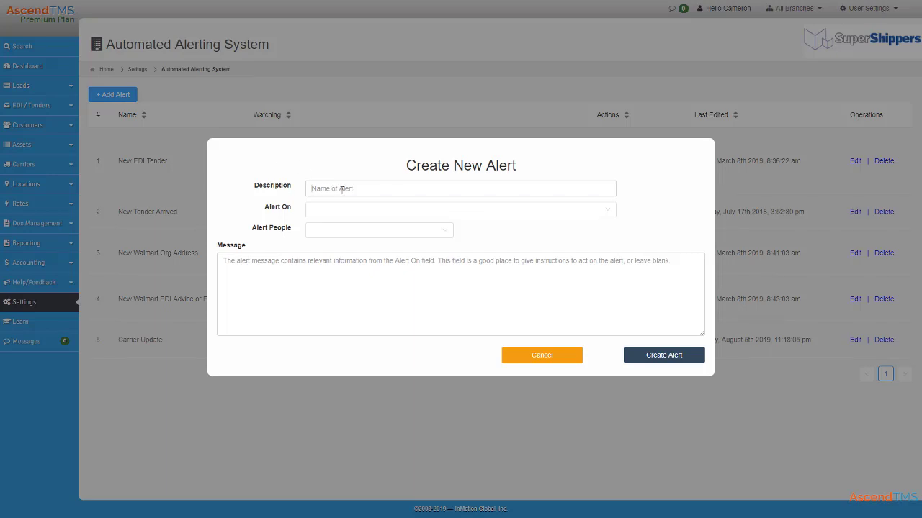
Review the Alert On triggers, choose an Alert People recipient, then close the new alert form
left_click(331, 210)
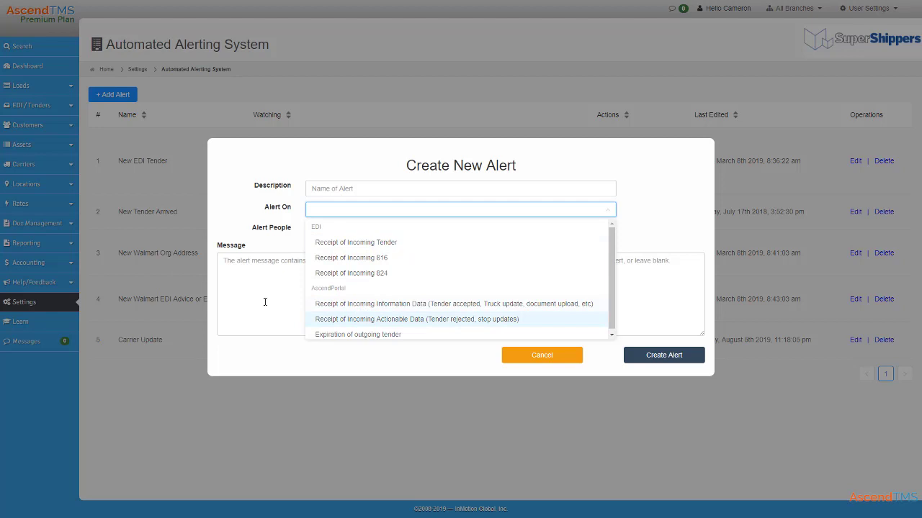
left_click(265, 302)
left_click(339, 231)
left_click(352, 283)
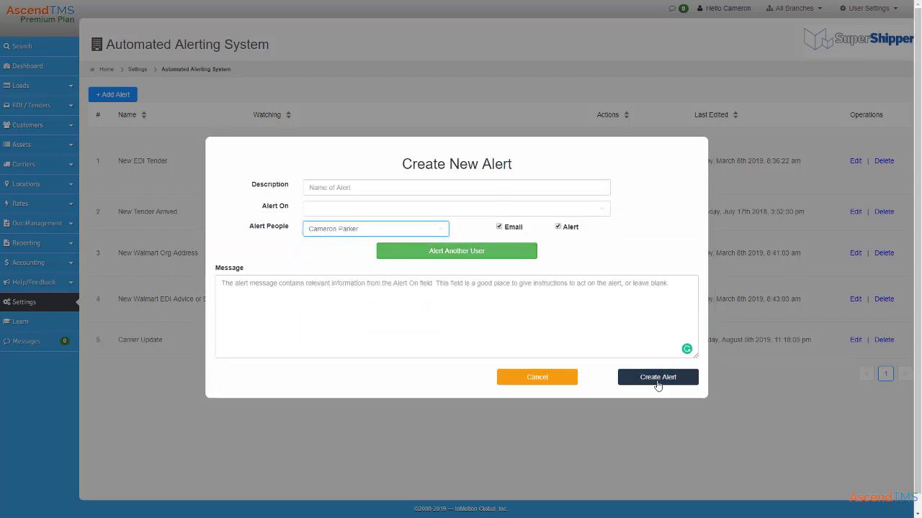
left_click(535, 380)
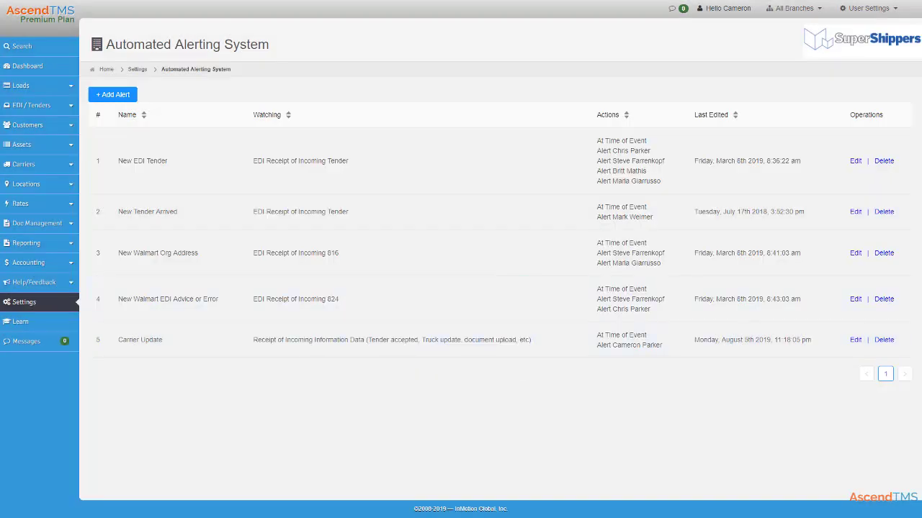
Return to Settings and map tendered AscendPortal loads to Delivered
left_click(51, 306)
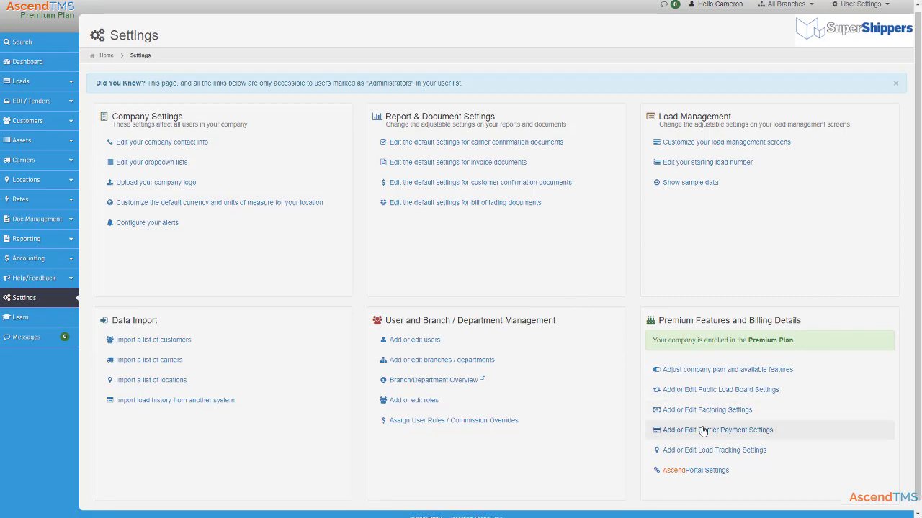
scroll(692, 432, "down", 1)
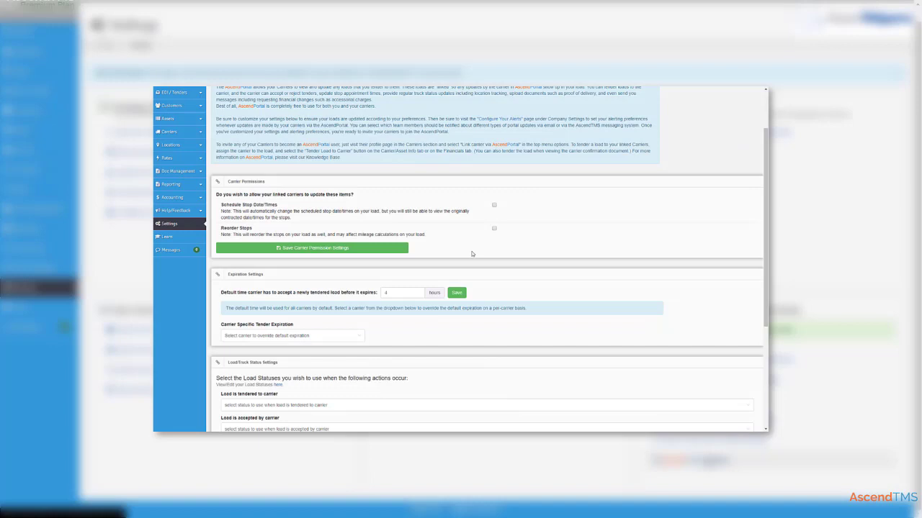
scroll(471, 253, "down", 4)
left_click(549, 279)
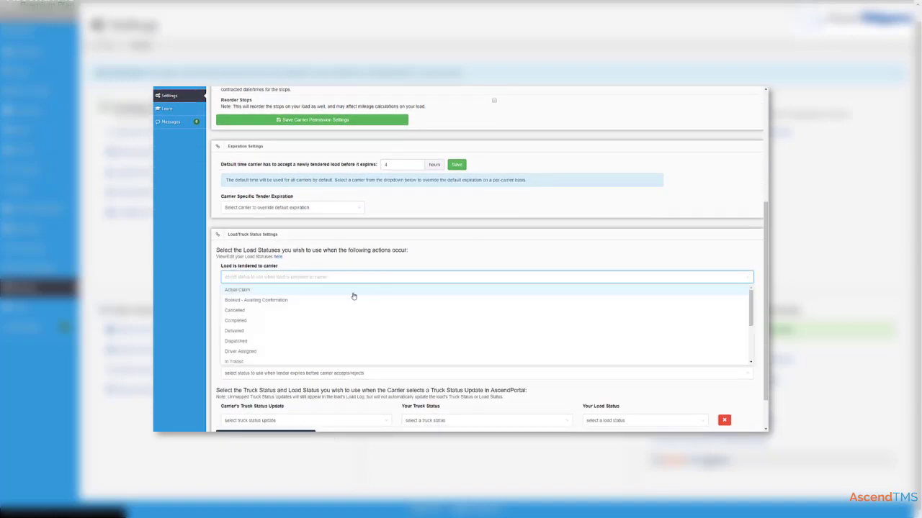
left_click(313, 331)
Map accepted loads to Completed, rejected loads to Delivered, and set a removed-carrier status
scroll(313, 317, "down", 1)
left_click(302, 256)
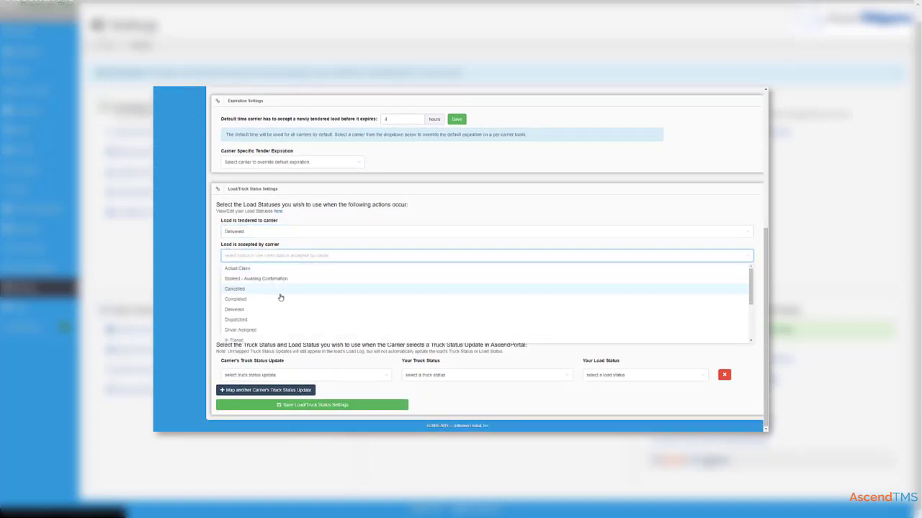
left_click(281, 298)
left_click(288, 280)
left_click(267, 331)
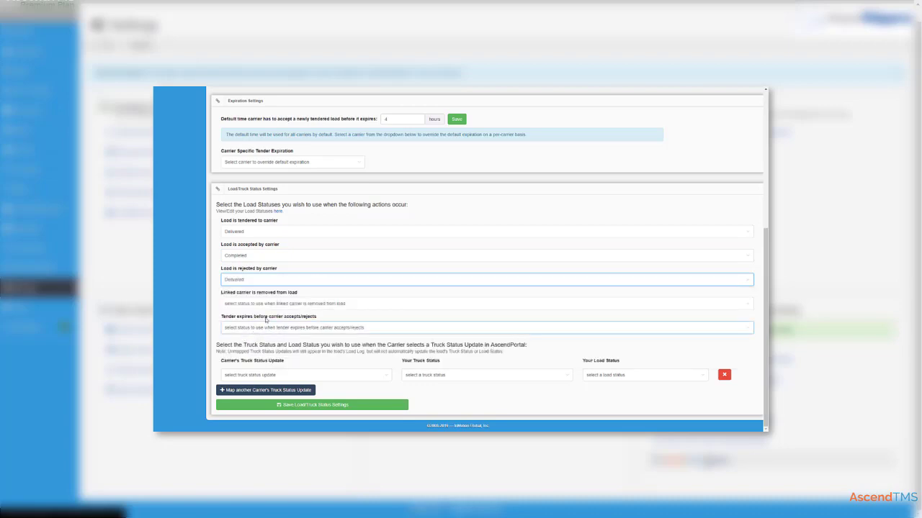
left_click(266, 303)
left_click(309, 345)
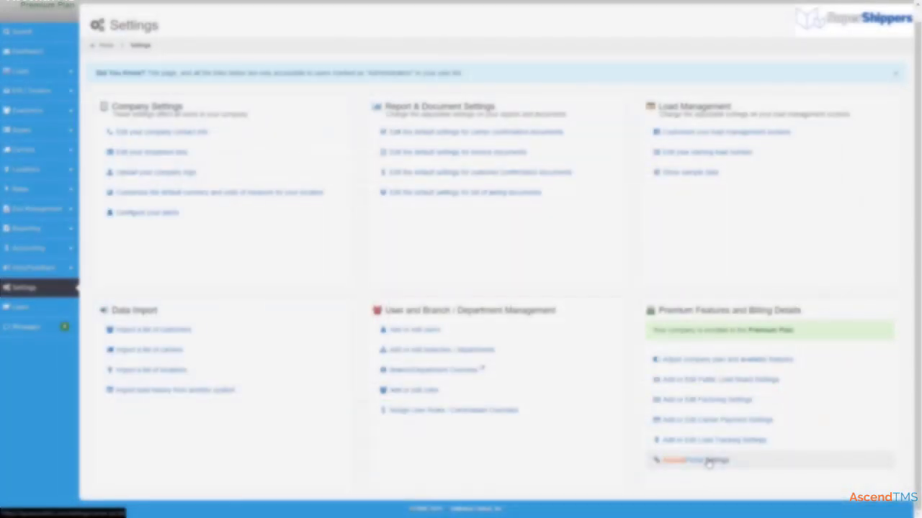
Open AscendPortal Settings and enable Reorder Stops for linked carriers
left_click(707, 461)
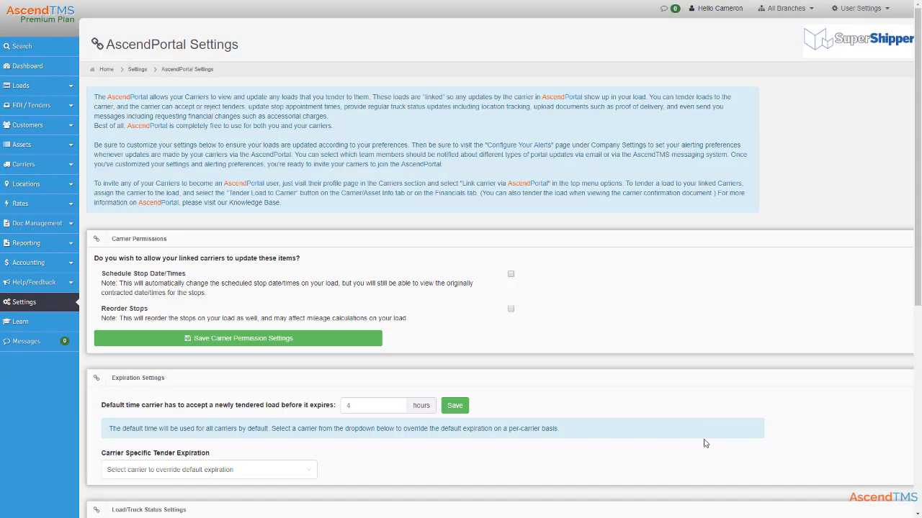
scroll(733, 357, "down", 2)
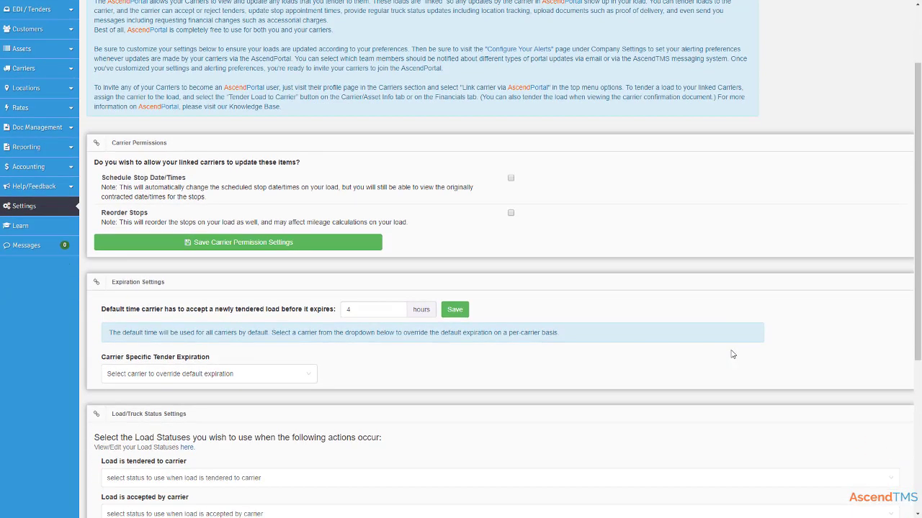
left_click(510, 214)
scroll(476, 252, "down", 1)
scroll(477, 251, "down", 1)
scroll(477, 252, "down", 1)
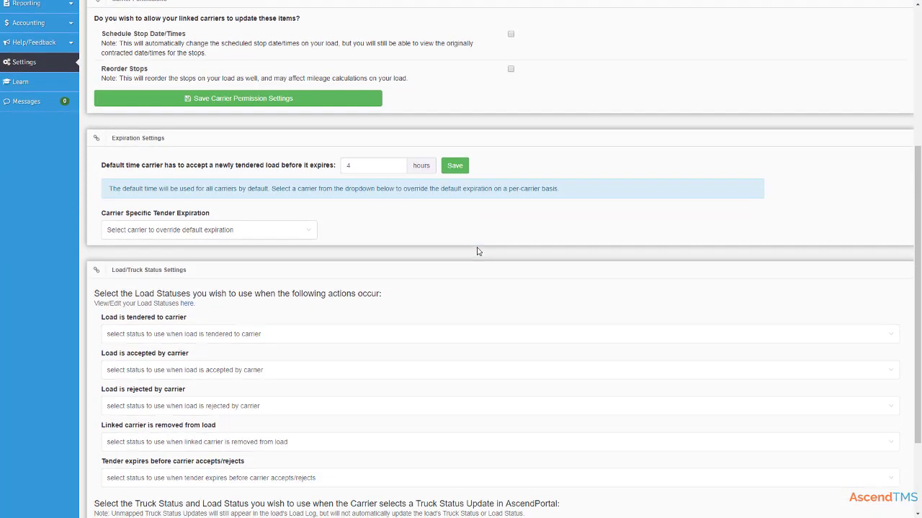
scroll(466, 255, "down", 1)
Map tendered and rejected loads to Delivered, accepted and carrier-removed loads to Completed
left_click(344, 288)
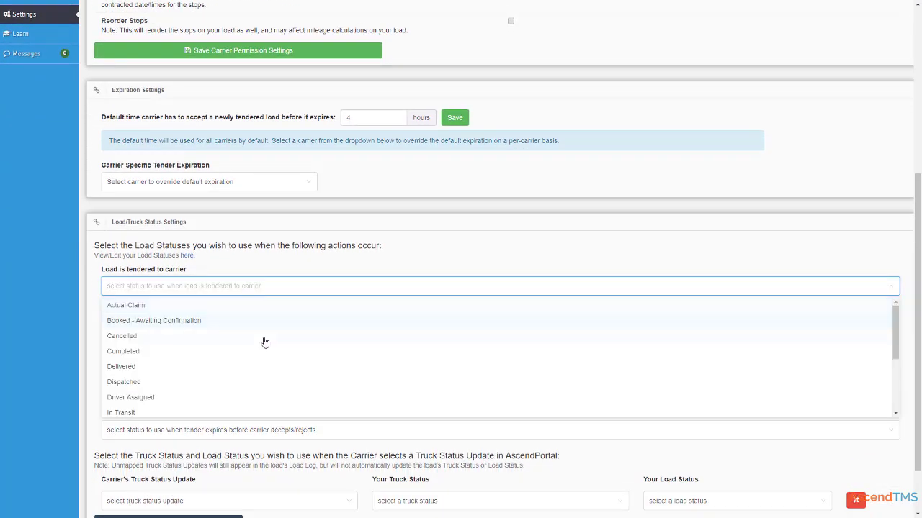
left_click(243, 368)
scroll(240, 321, "down", 2)
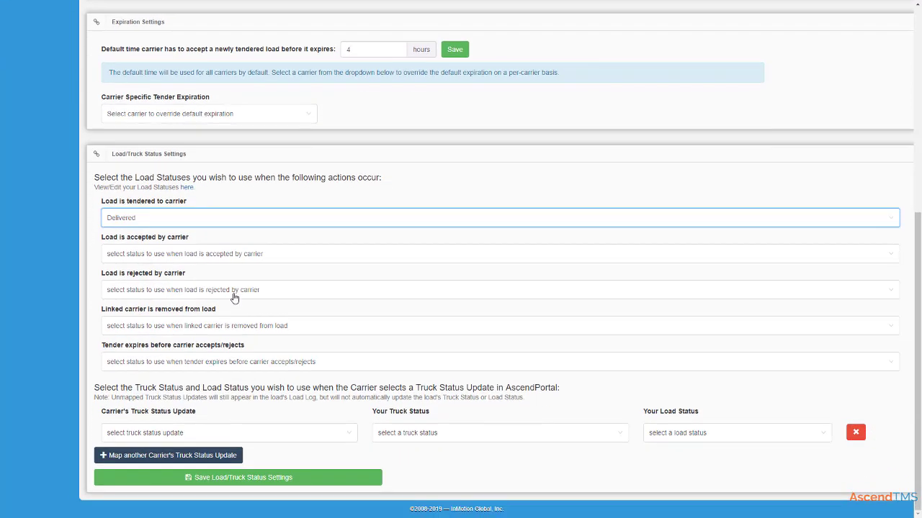
left_click(227, 255)
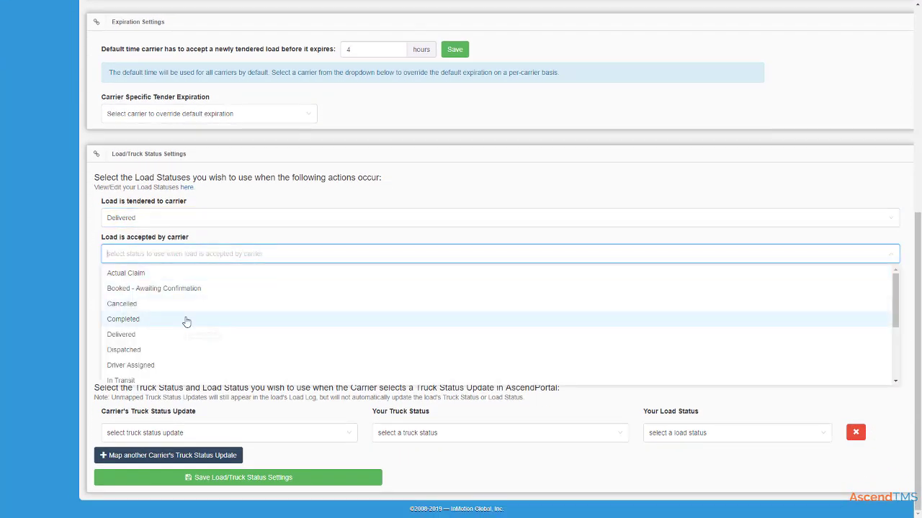
left_click(185, 320)
left_click(206, 292)
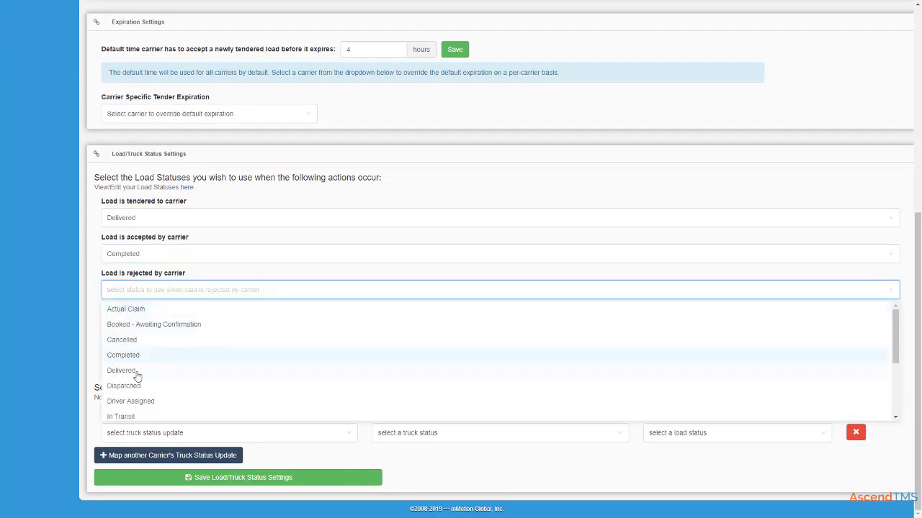
left_click(139, 374)
left_click(166, 327)
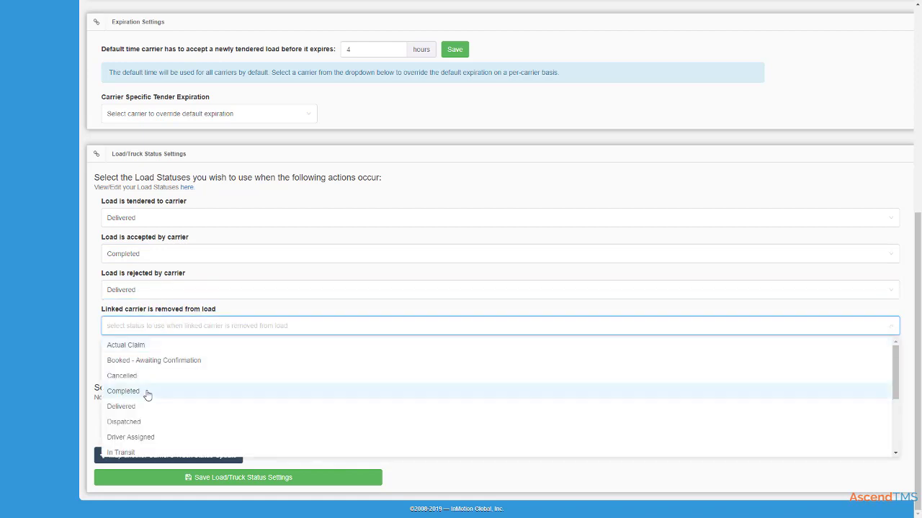
left_click(148, 392)
Map the Attempted Delivery carrier truck status update, then go to the loads list
left_click(185, 436)
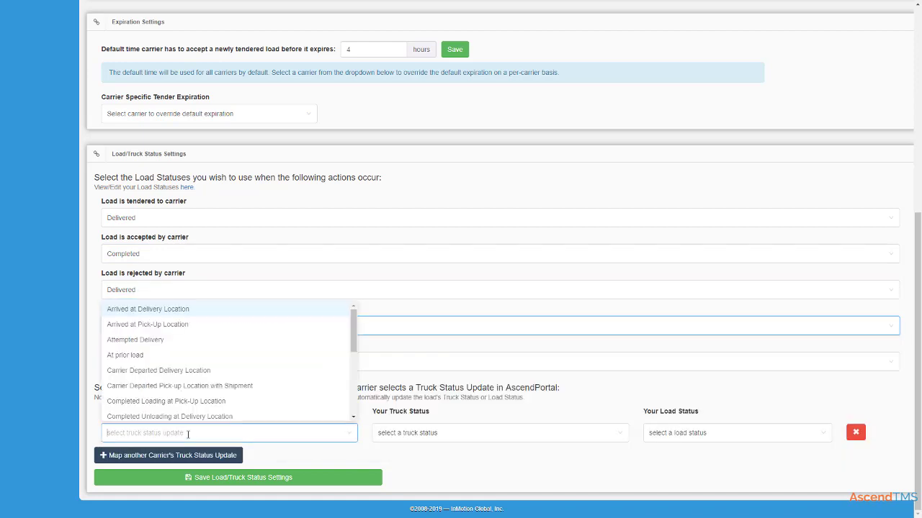
left_click(160, 342)
scroll(160, 342, "up", 5)
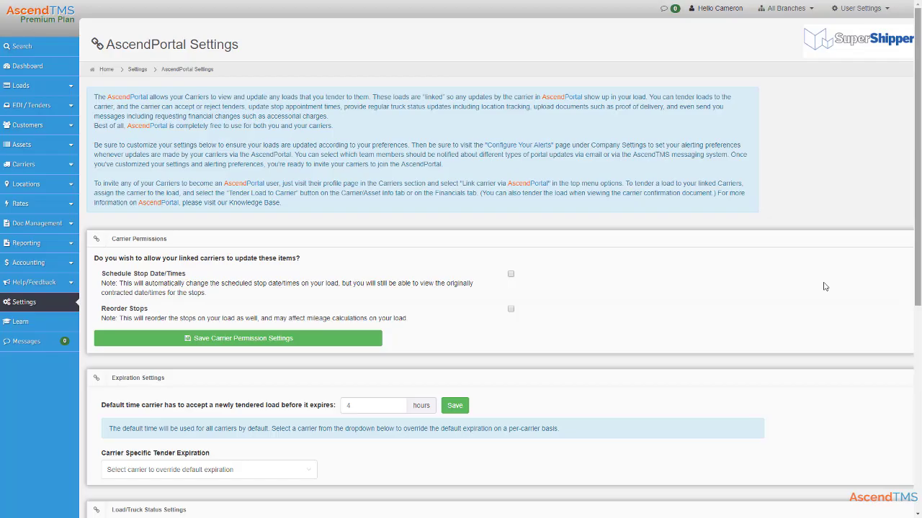
left_click(58, 90)
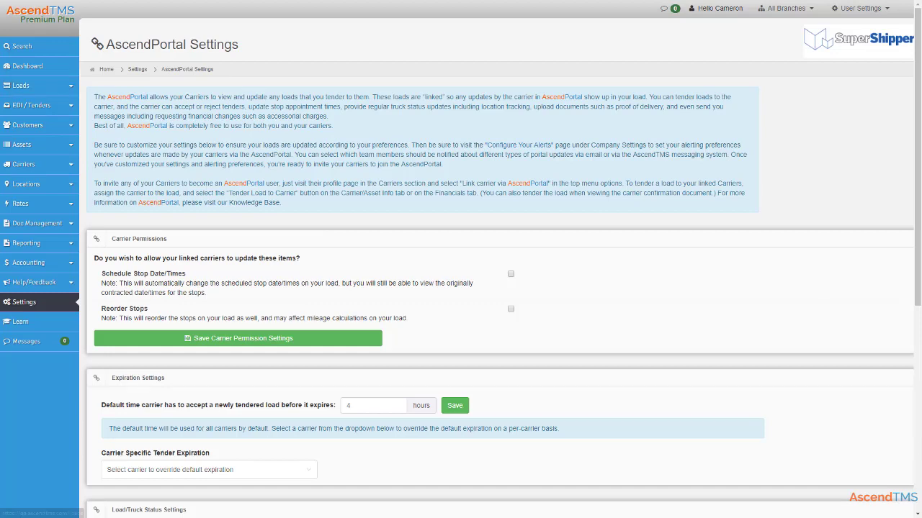
On load 181453's Carrier / Asset Info, search 'all' and assign ALL SEASONS EXPRESS, LLC
left_click(295, 103)
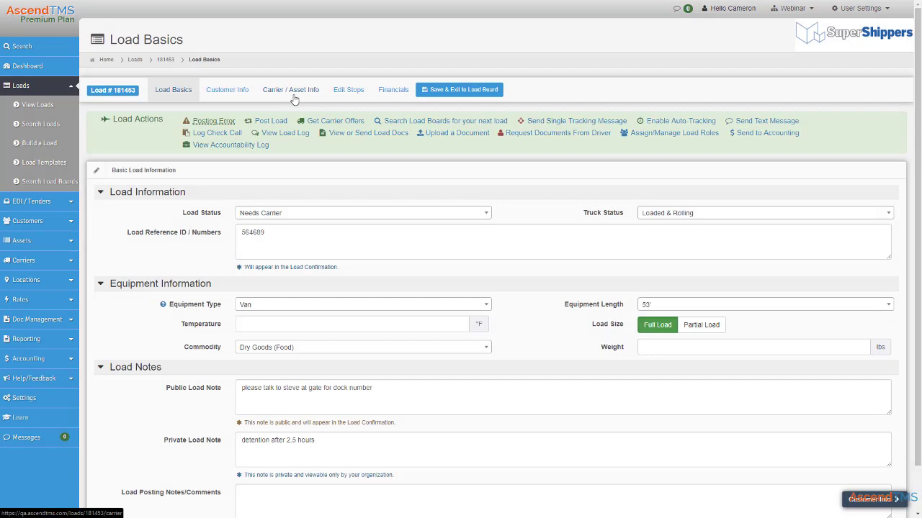
left_click(290, 89)
type("a")
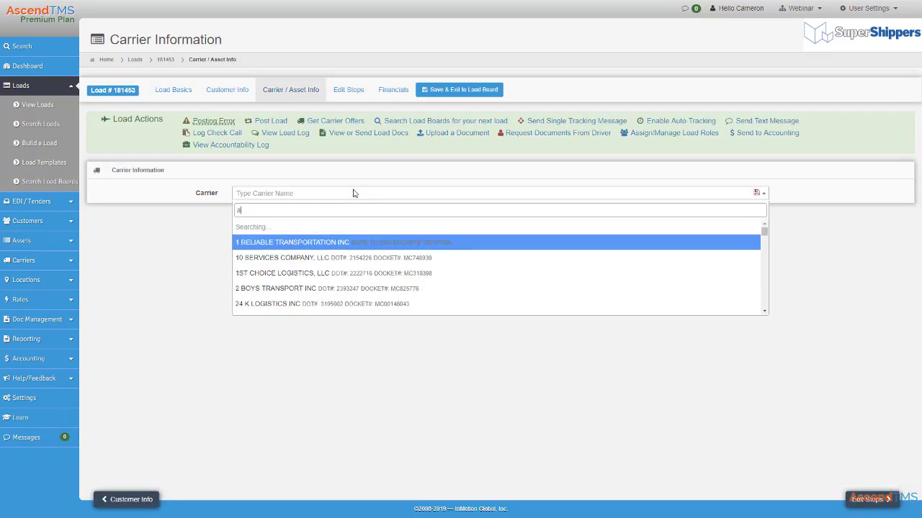
type("ll")
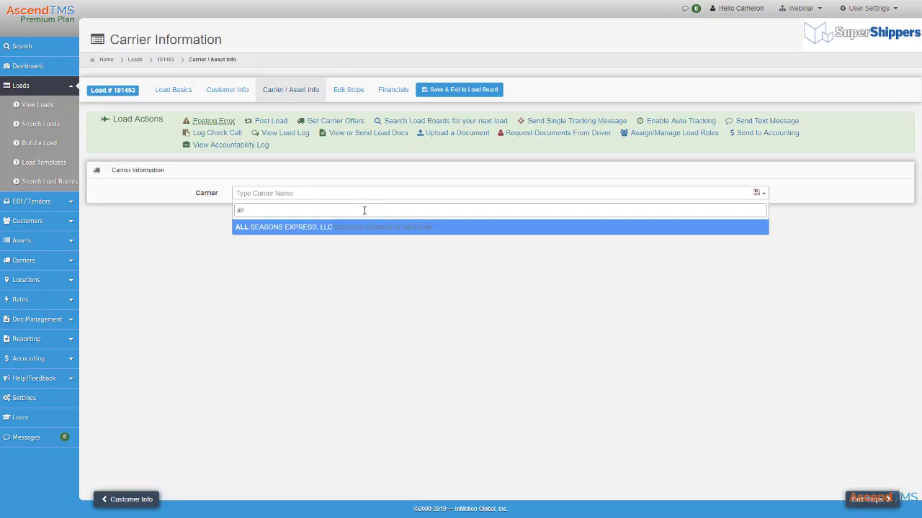
left_click(372, 229)
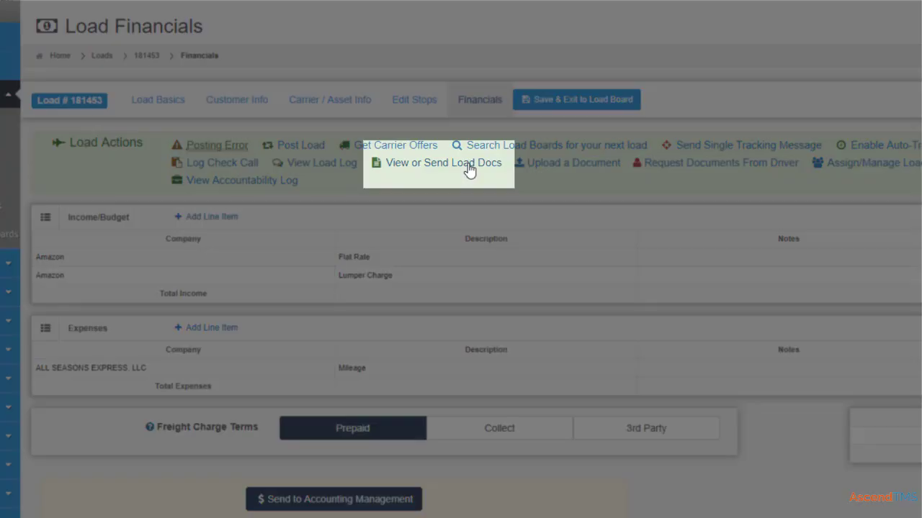
Open the load documents and preview the Carrier confirmation for load 181453
left_click(467, 165)
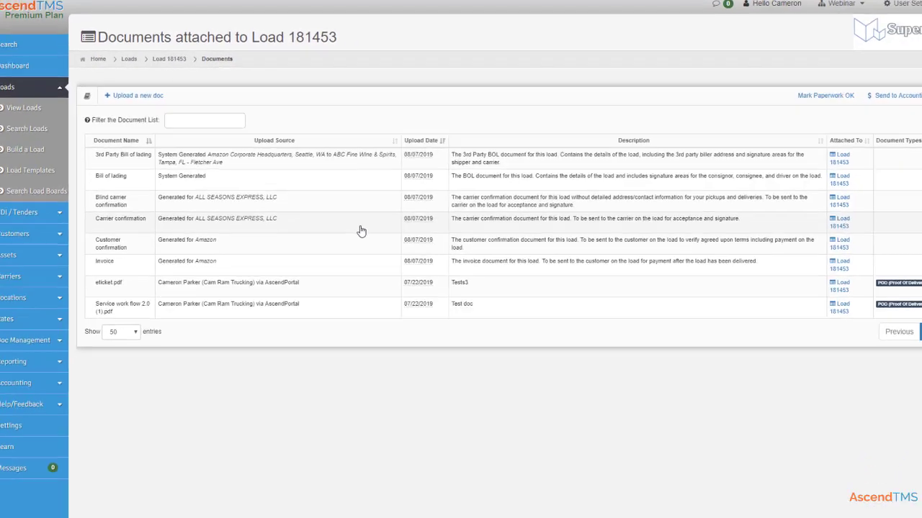
left_click(349, 217)
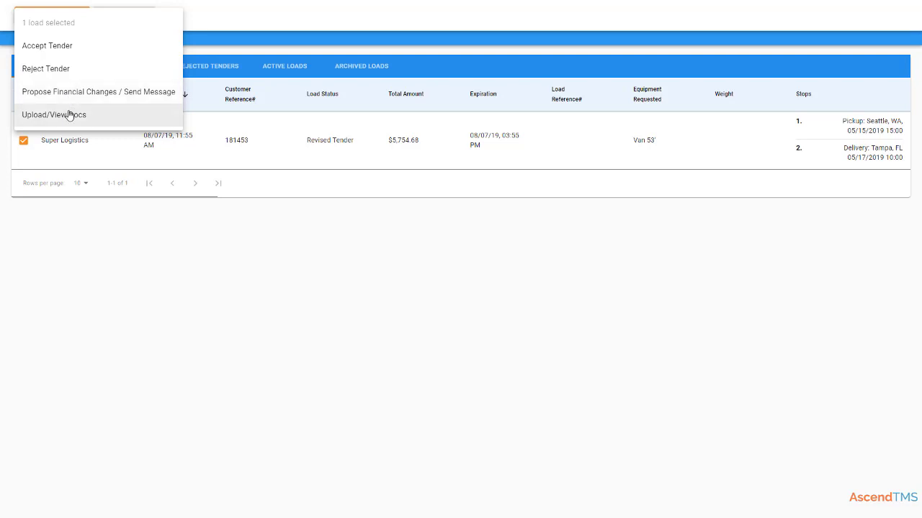
Dismiss the Load Actions menu on the revised tender in AscendPortal
left_click(480, 299)
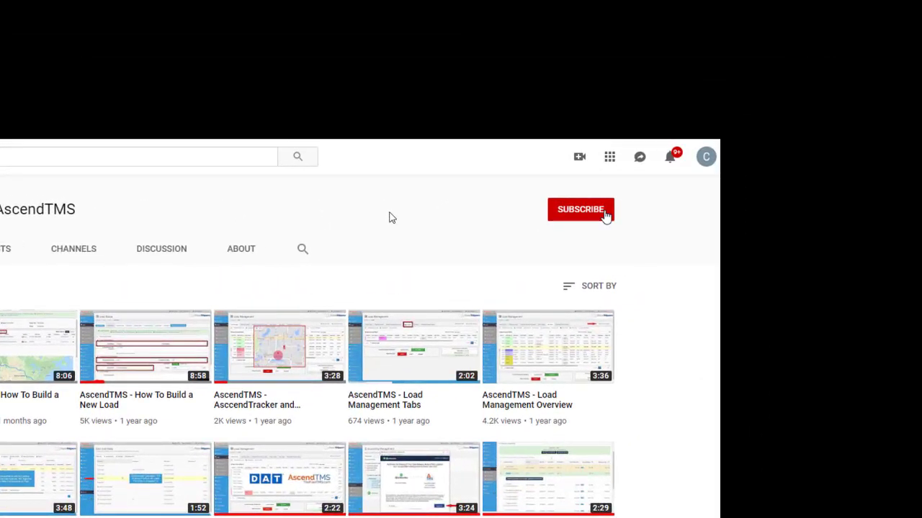
Subscribe to the InMotion Global AscendTMS channel and scroll through its videos
left_click(607, 214)
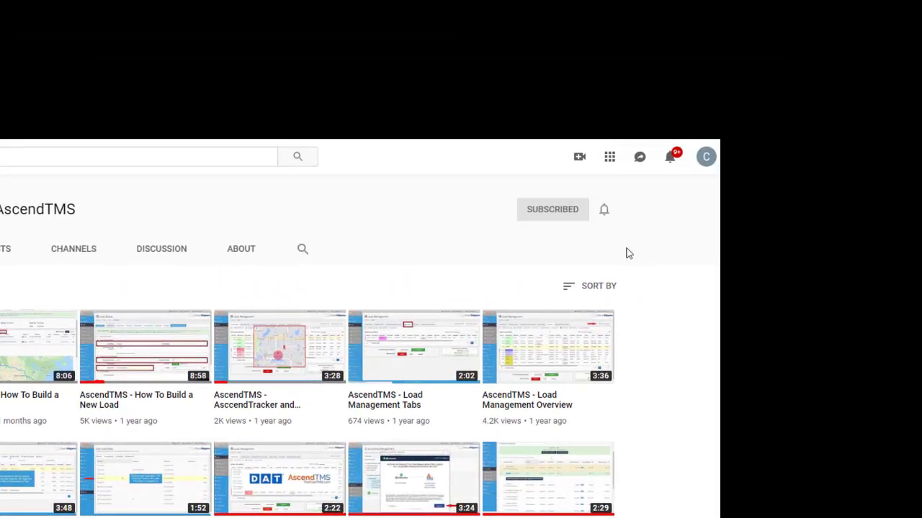
scroll(630, 259, "down", 5)
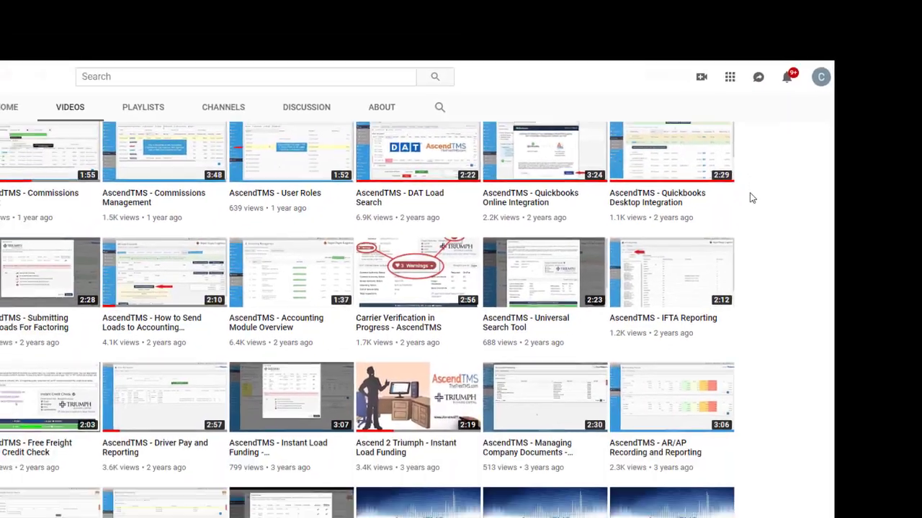
scroll(752, 198, "down", 1)
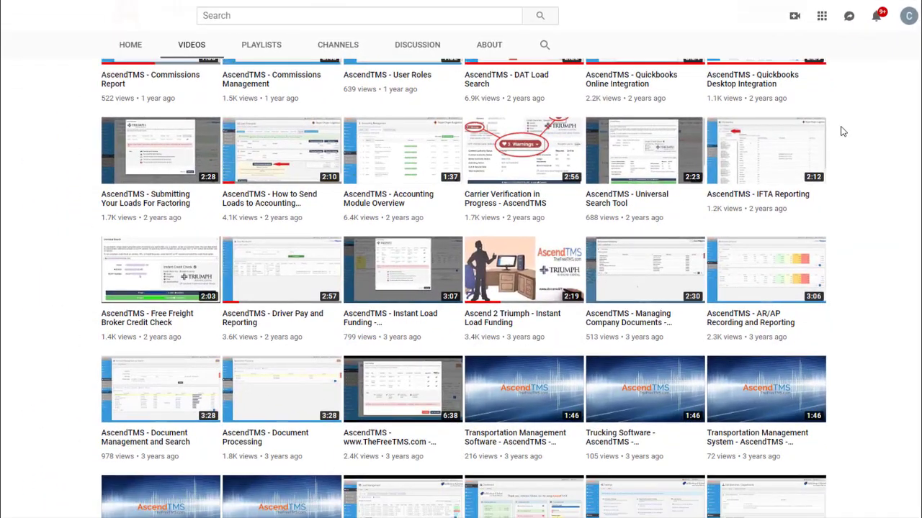